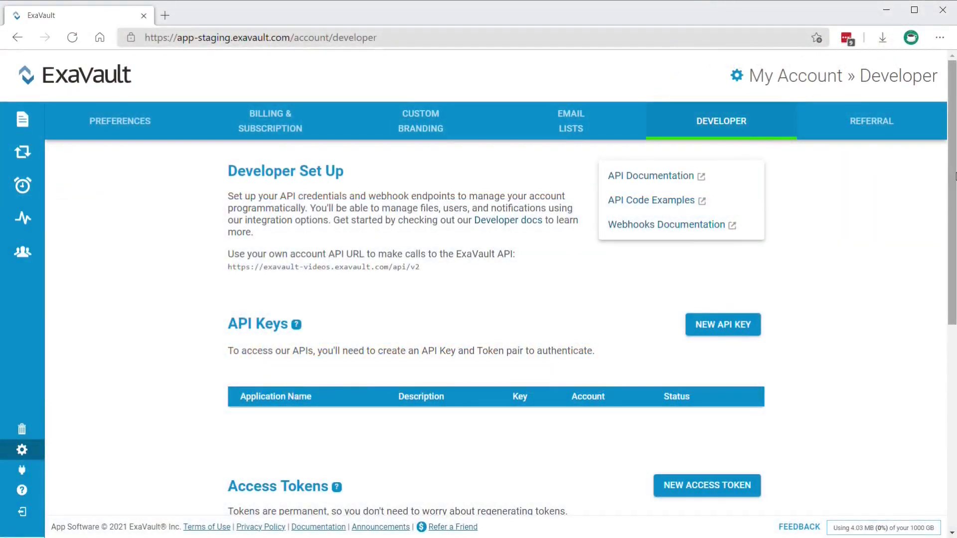
Scroll the Developer page down to the Webhooks list of Uploads, Downloads and All-Actions-Receive-Folder
drag(952, 179, 952, 429)
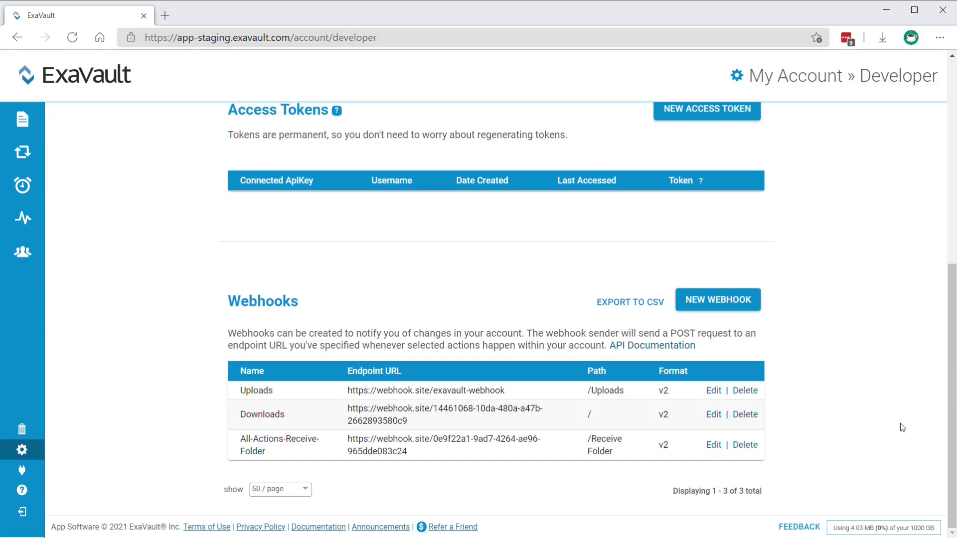
Open Activity's Webhooks Logs and sort attempts by Endpoint URL, descending
click(21, 221)
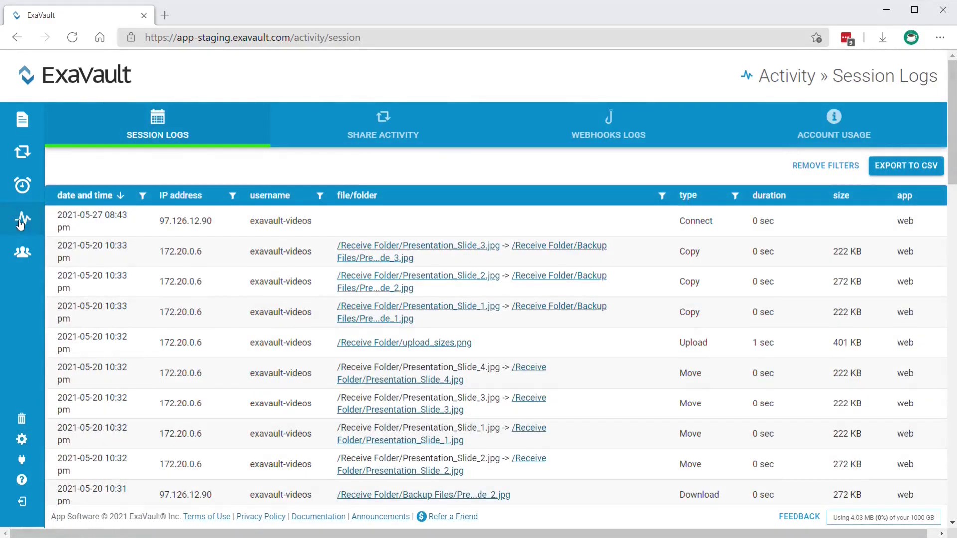
click(640, 132)
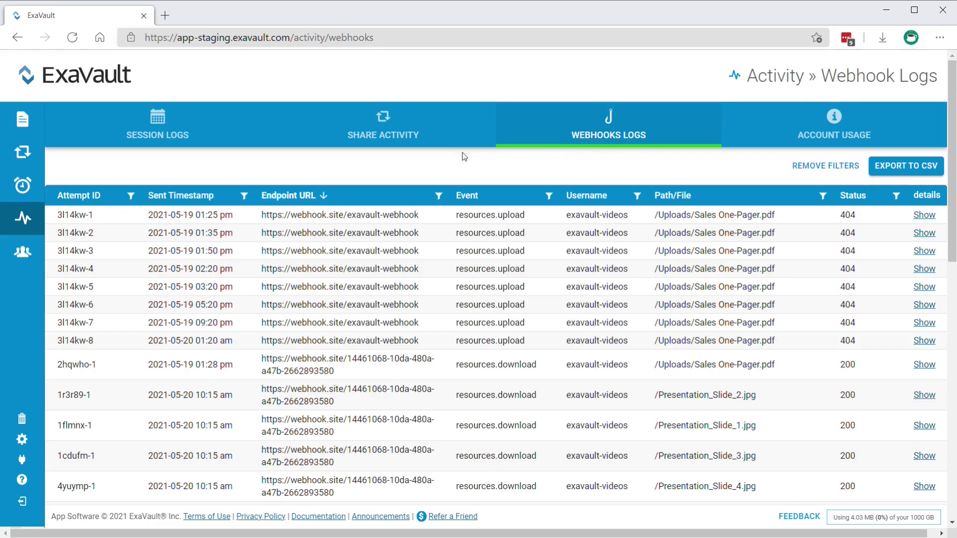
click(325, 196)
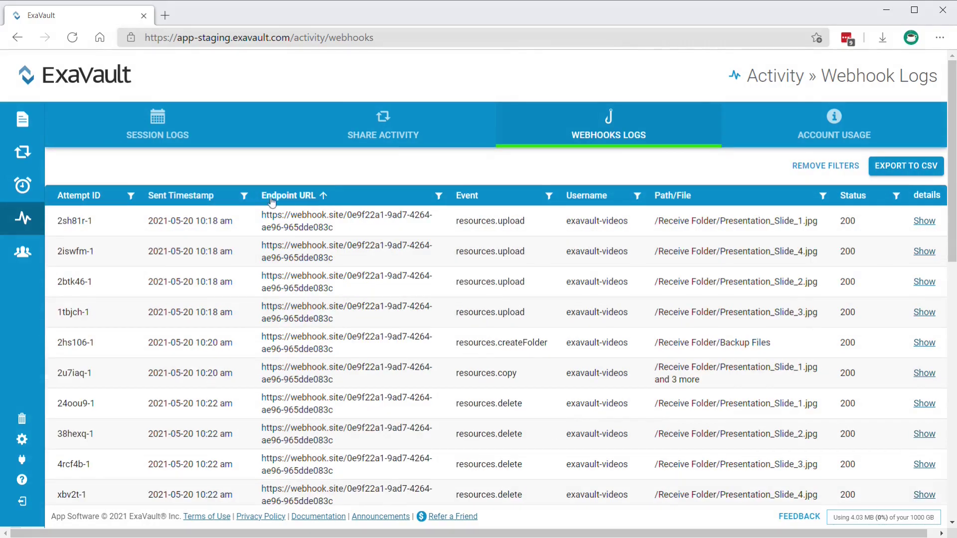
click(325, 196)
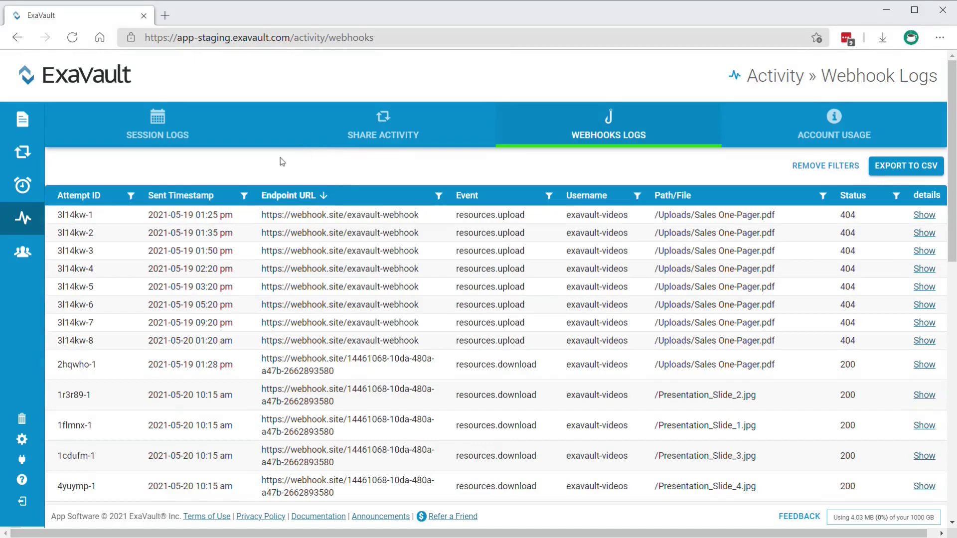
Filter the log by Sent Timestamp from May 20 8:50 AM to May 27 8:50 PM
click(244, 196)
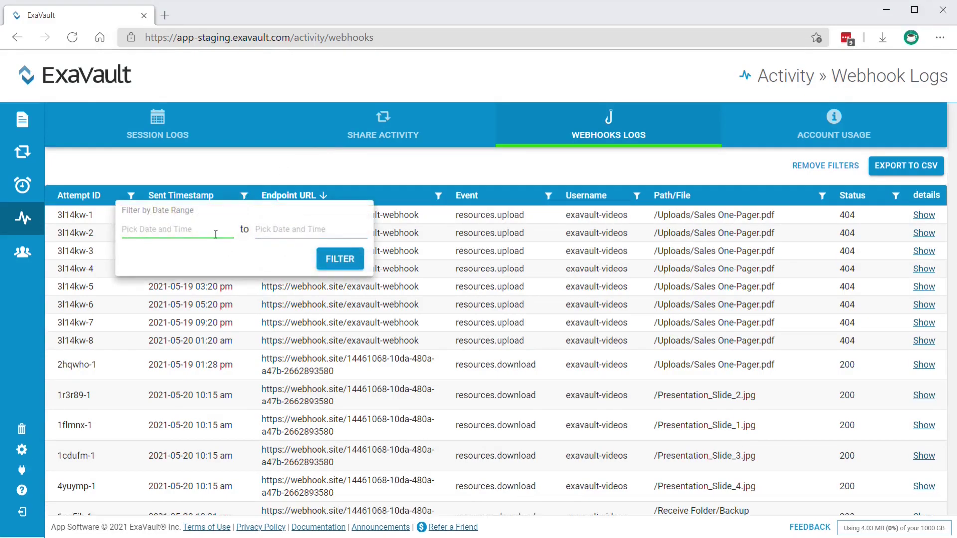
click(200, 234)
click(500, 364)
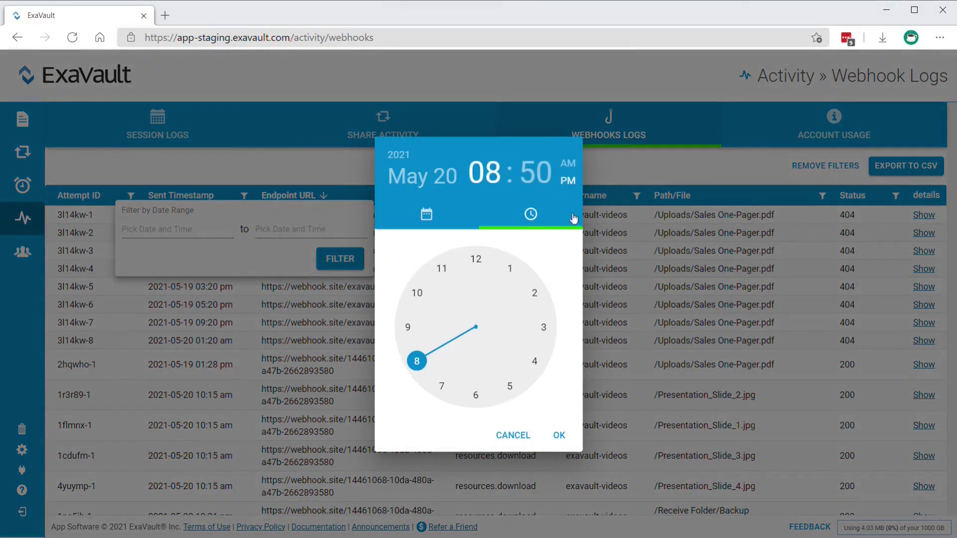
click(559, 435)
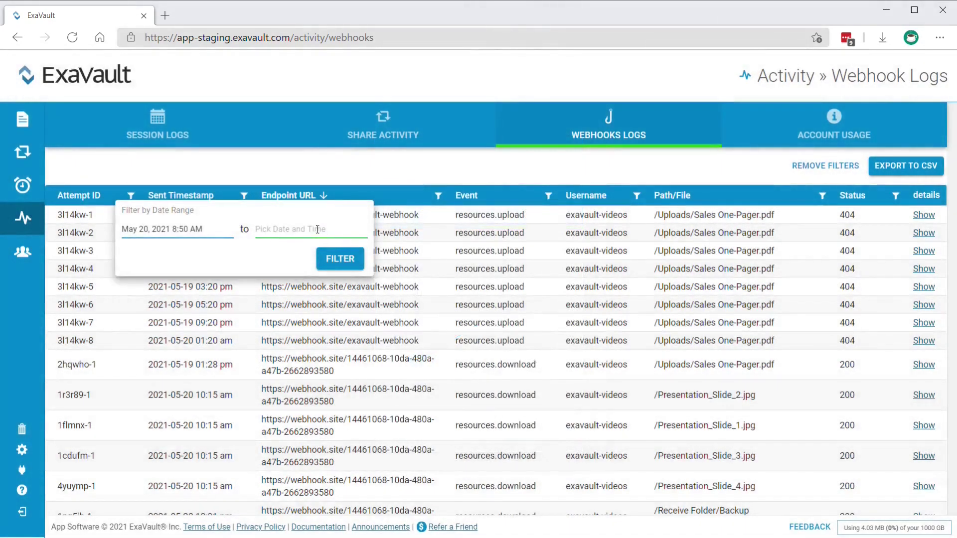
click(316, 230)
click(556, 436)
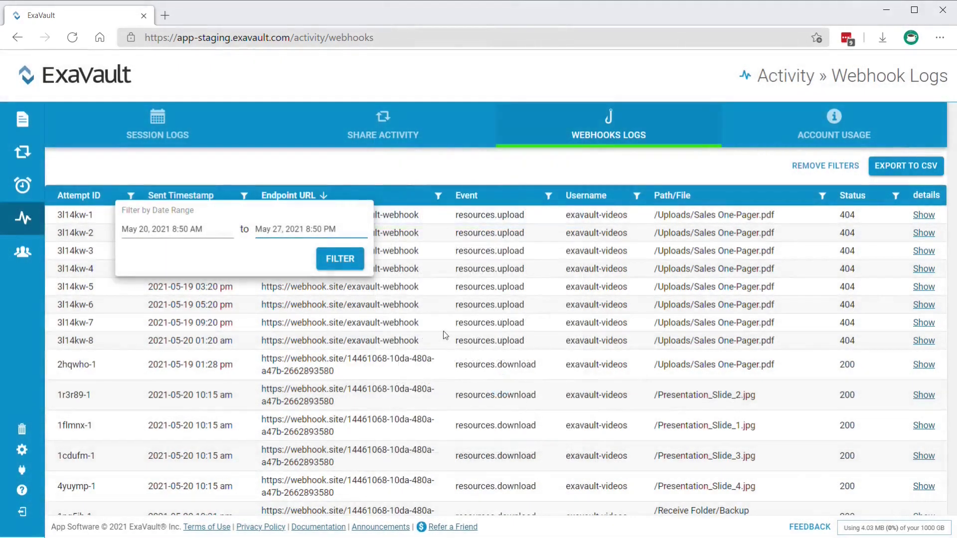
click(349, 261)
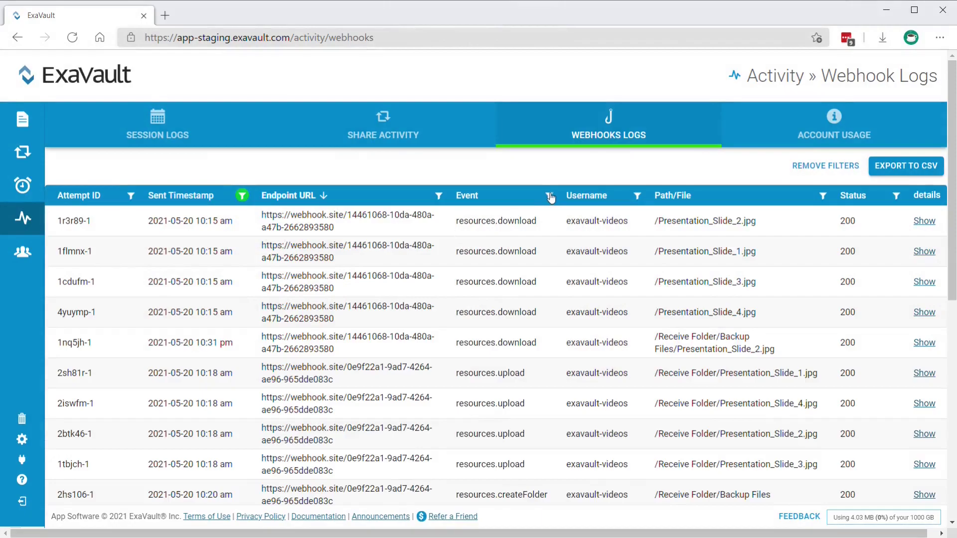
Filter the Event column to resources.download
click(548, 196)
click(529, 222)
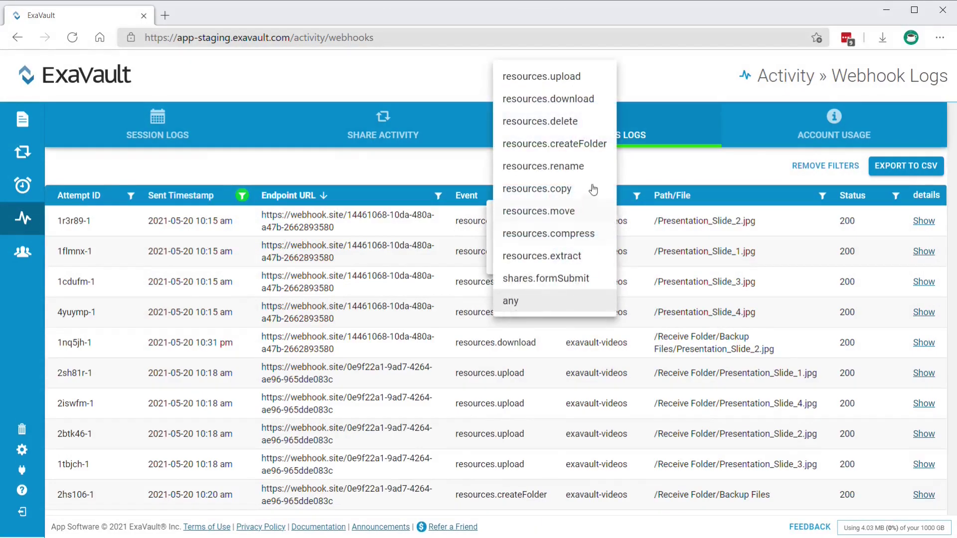
click(582, 100)
click(574, 257)
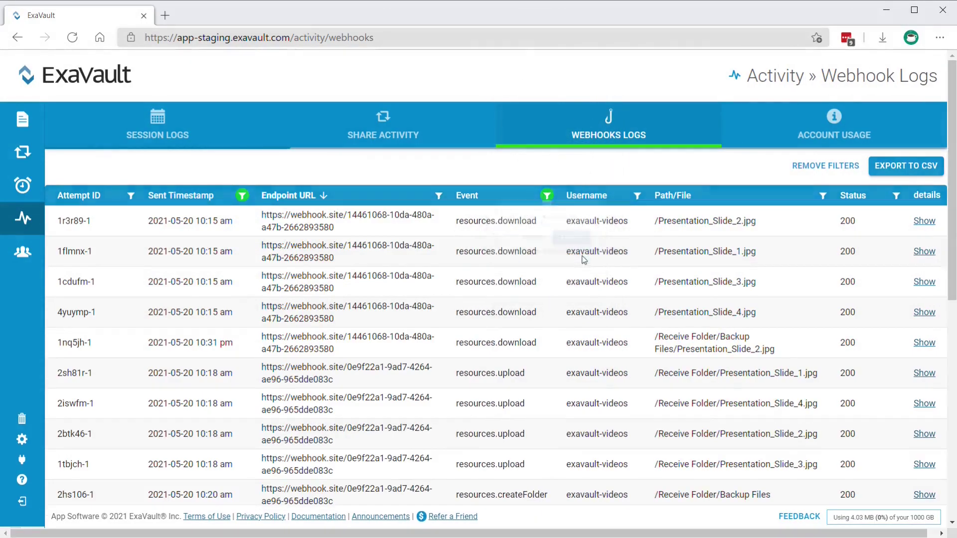
Filter Path/File to /Presentation_Slide_4.jpg using the copied path
drag(778, 313, 659, 312)
key(ctrl+c)
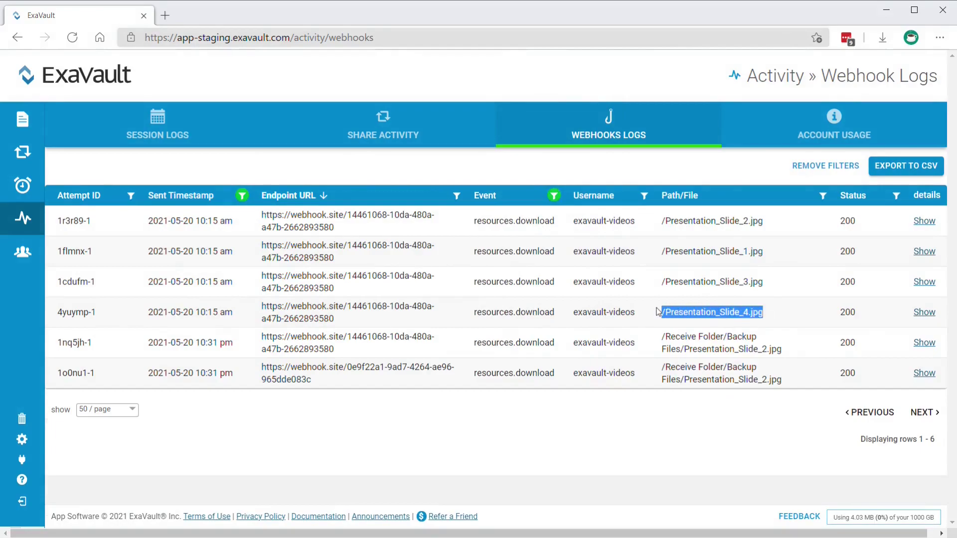
click(822, 195)
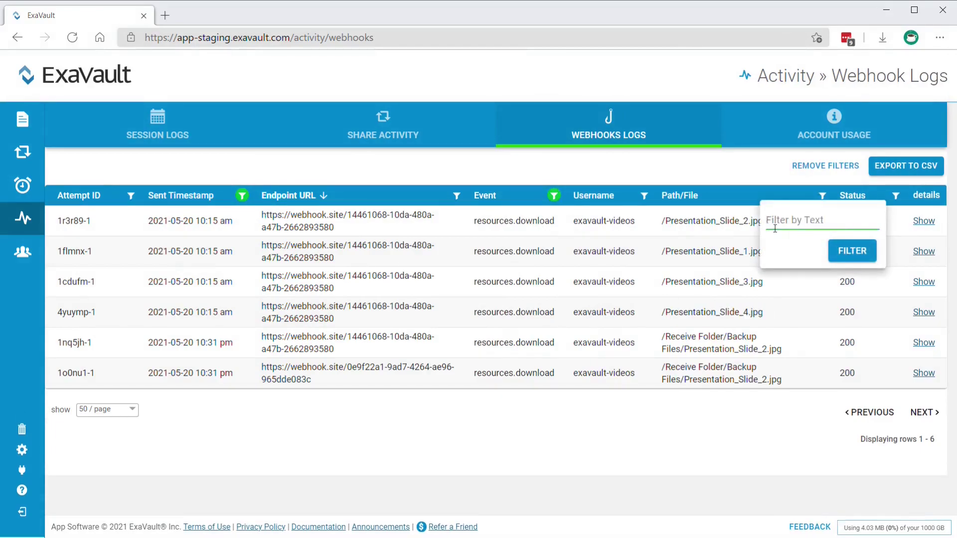
key(ctrl+v)
click(850, 250)
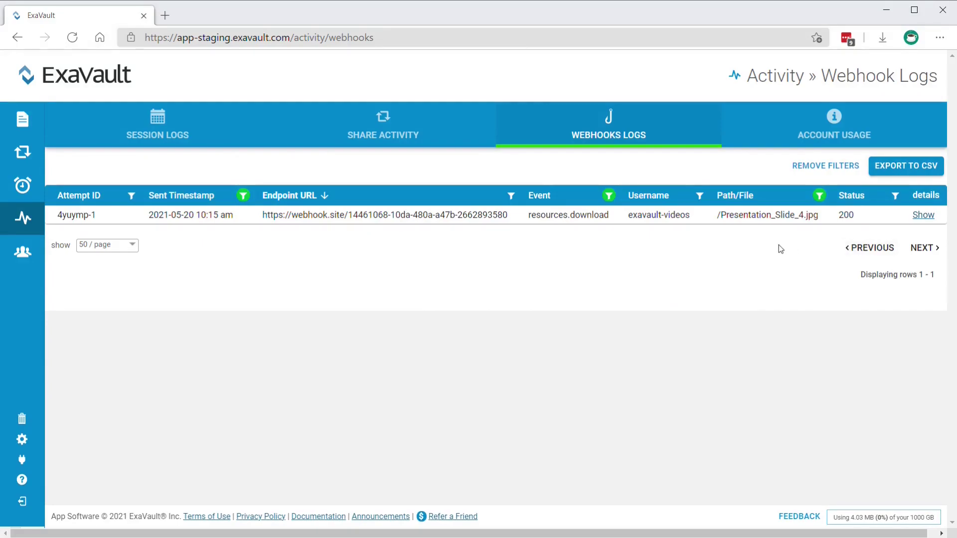
Clear the Path/File filter and remove all filters from the log
click(821, 197)
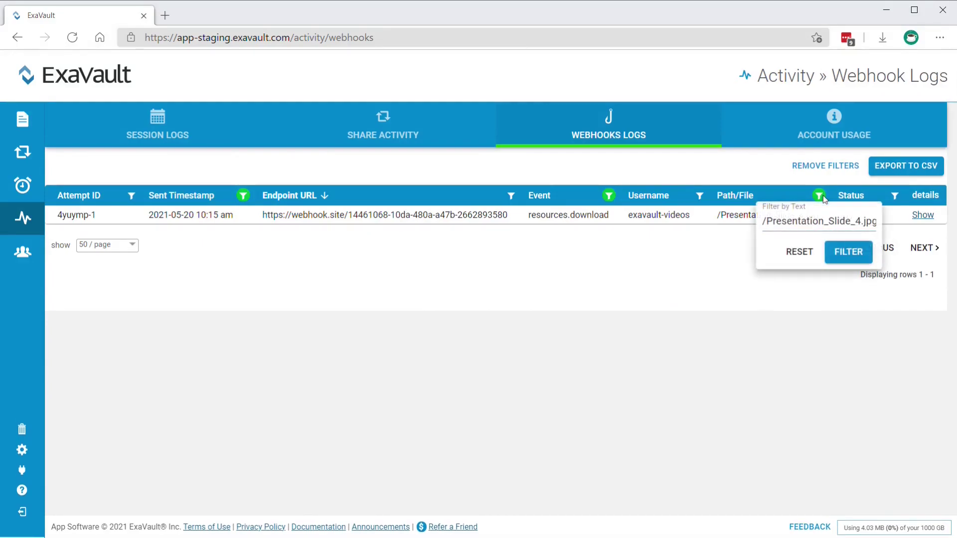
click(798, 250)
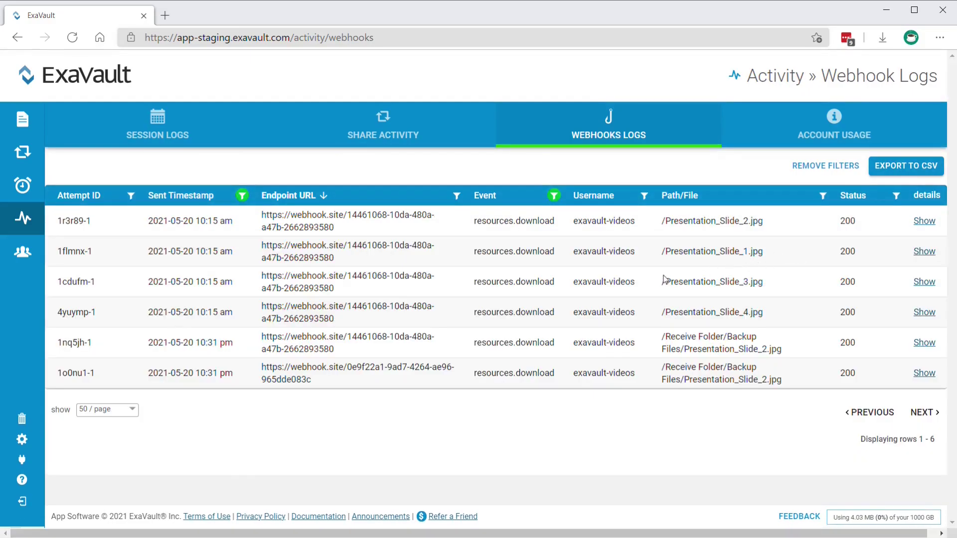
click(816, 167)
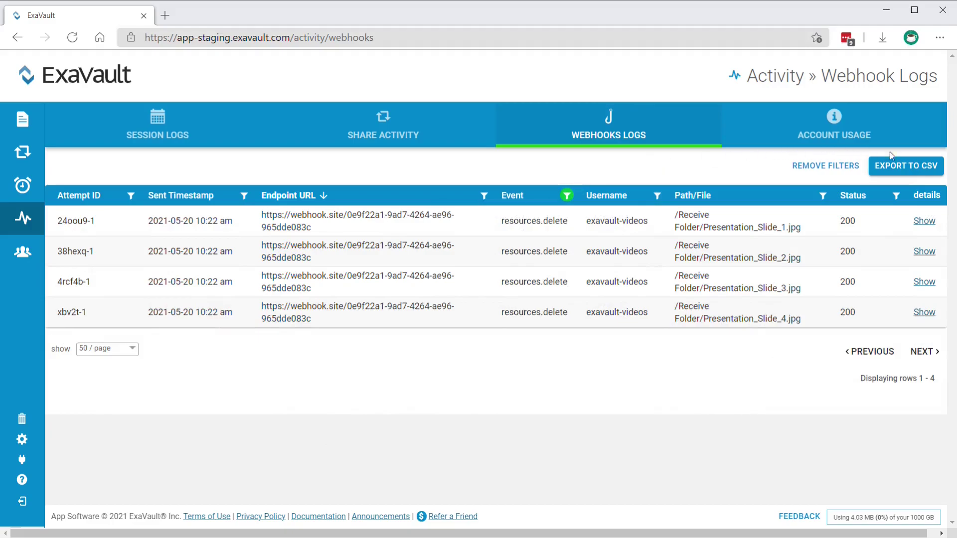
Export the webhook log to a CSV file
click(910, 170)
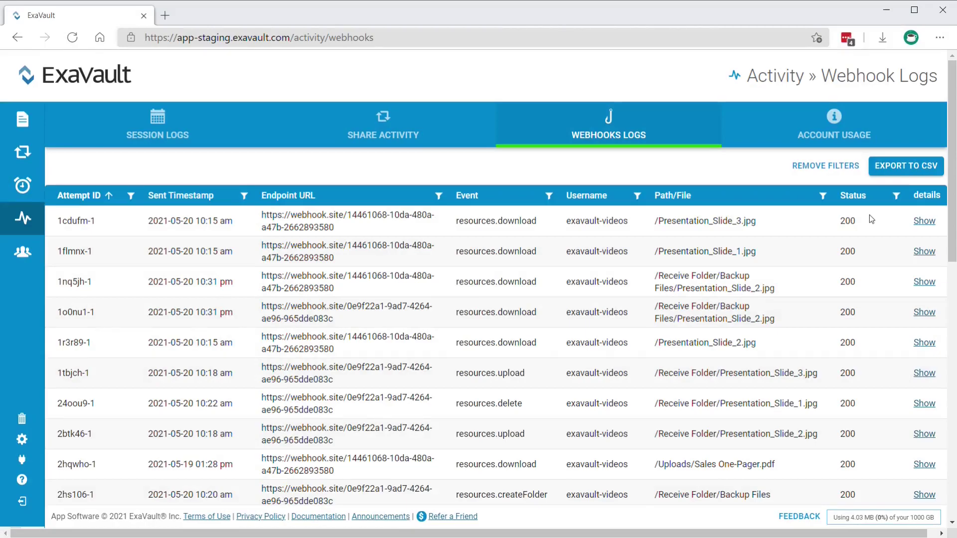
Review attempt 1o0nu1-1's call payload and customer response, then resend its webhook
click(925, 313)
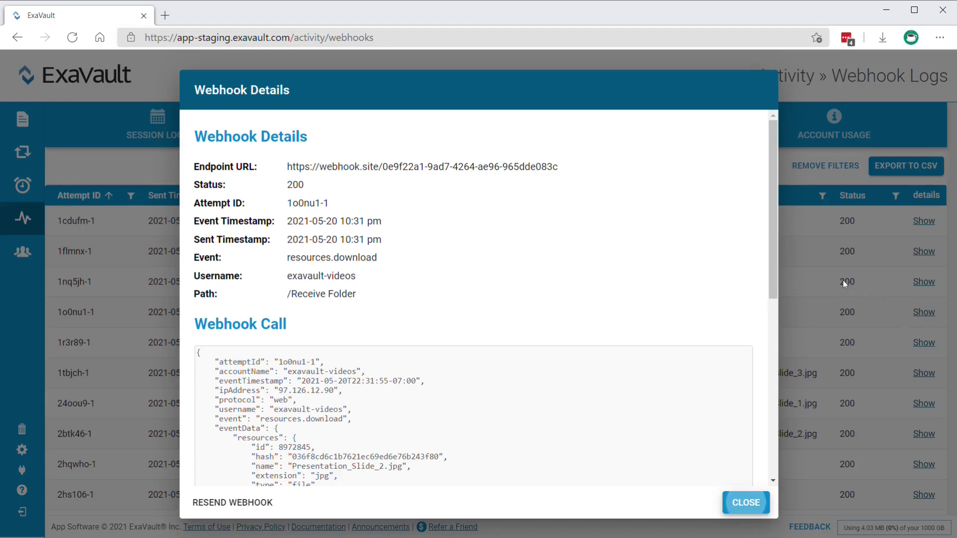
drag(769, 243, 758, 333)
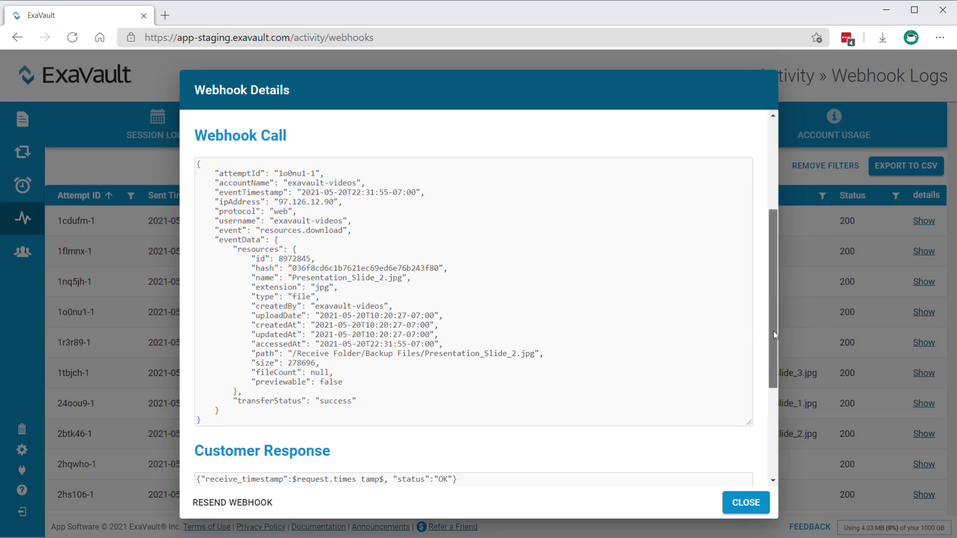
drag(774, 331, 764, 438)
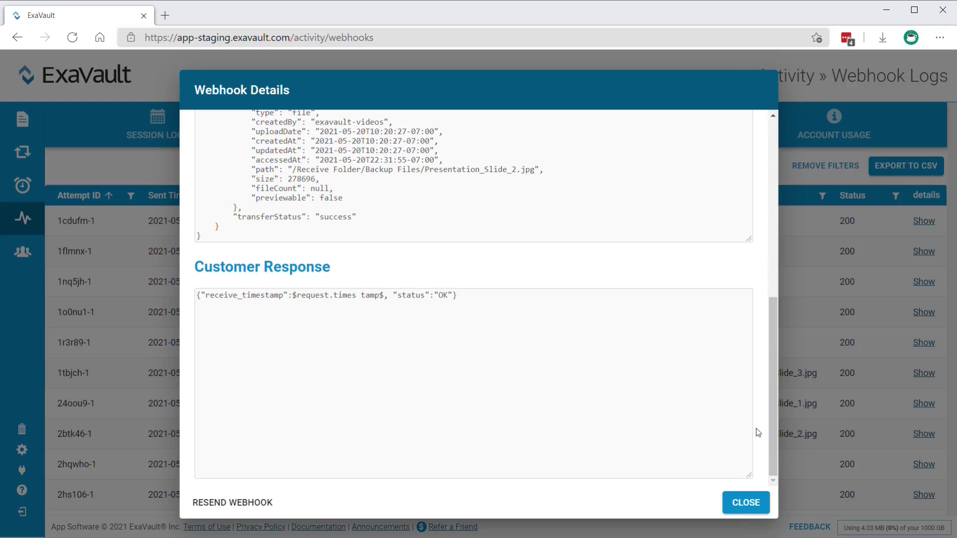
click(229, 505)
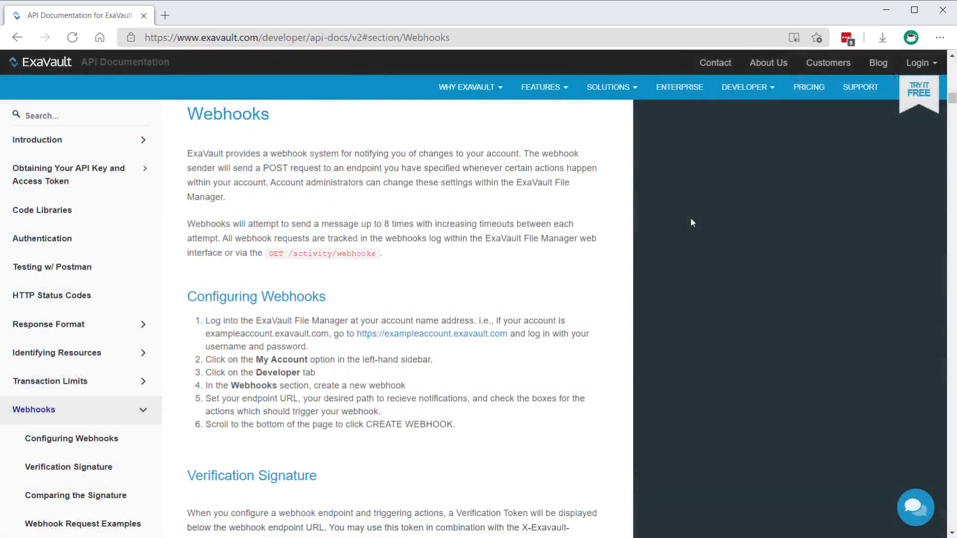
Scroll the API documentation down to the Webhook Request Examples sample payloads
scroll(692, 223, down, 8)
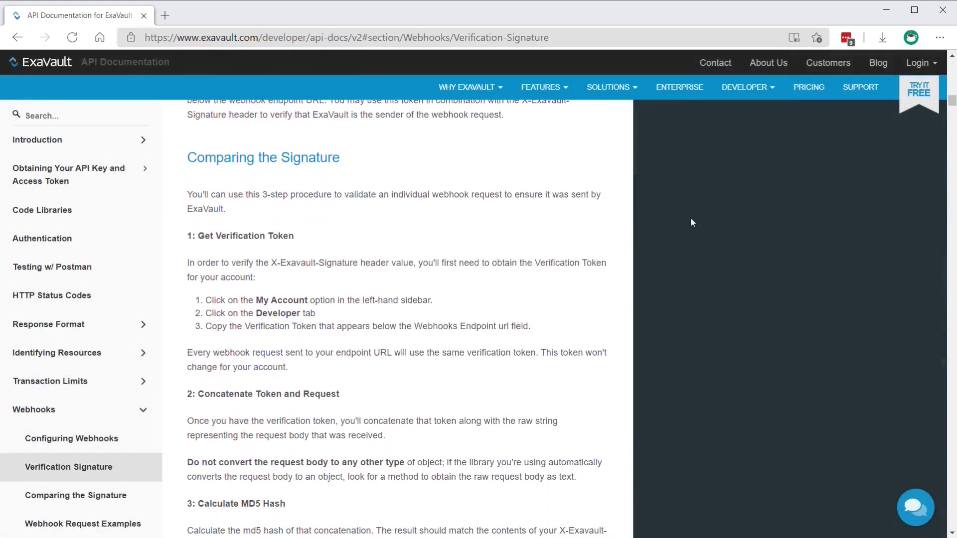
scroll(692, 223, down, 8)
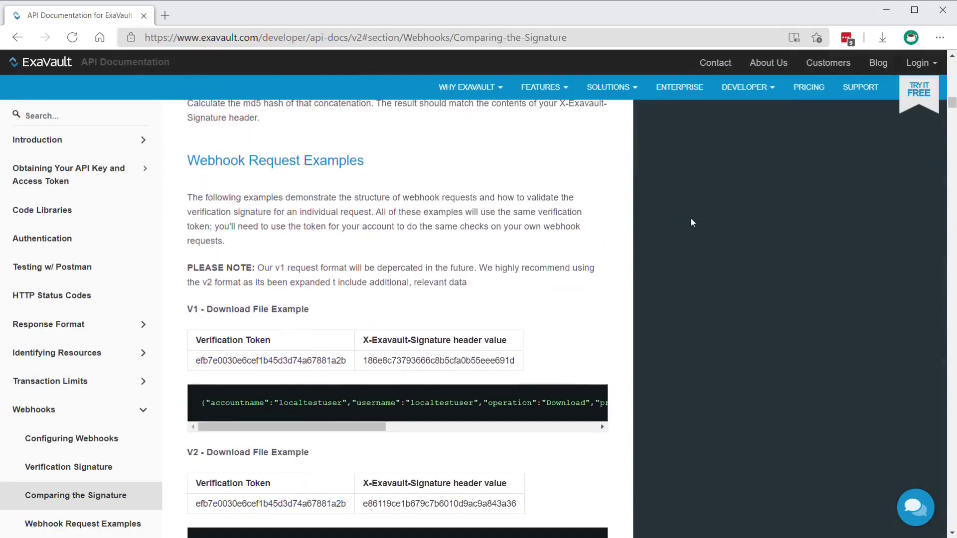
scroll(692, 223, down, 8)
scroll(692, 222, down, 10)
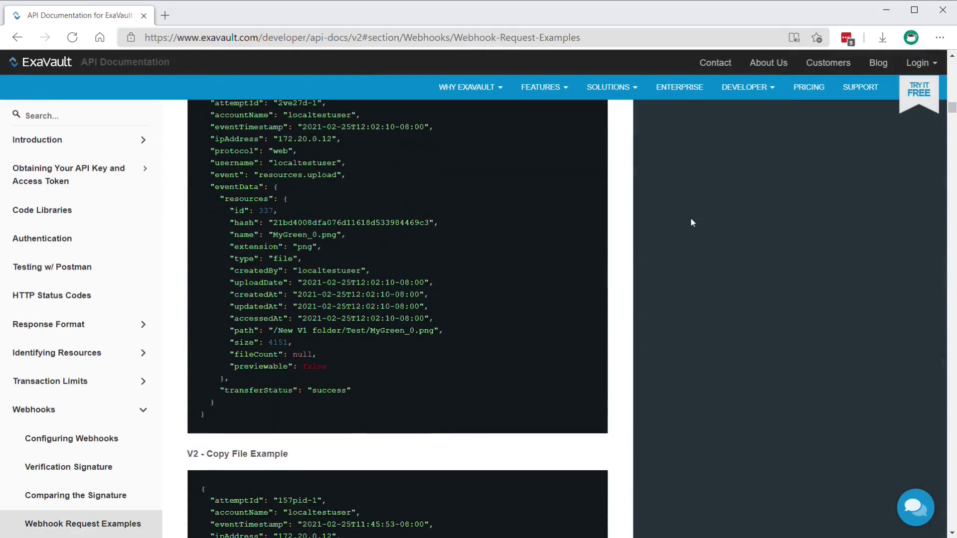